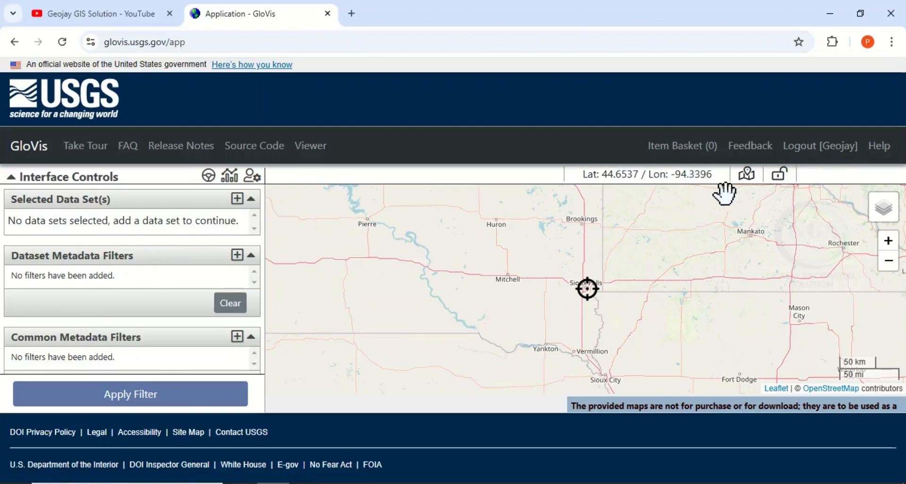
- Jump the map to latitude 7, longitude 8
click(747, 174)
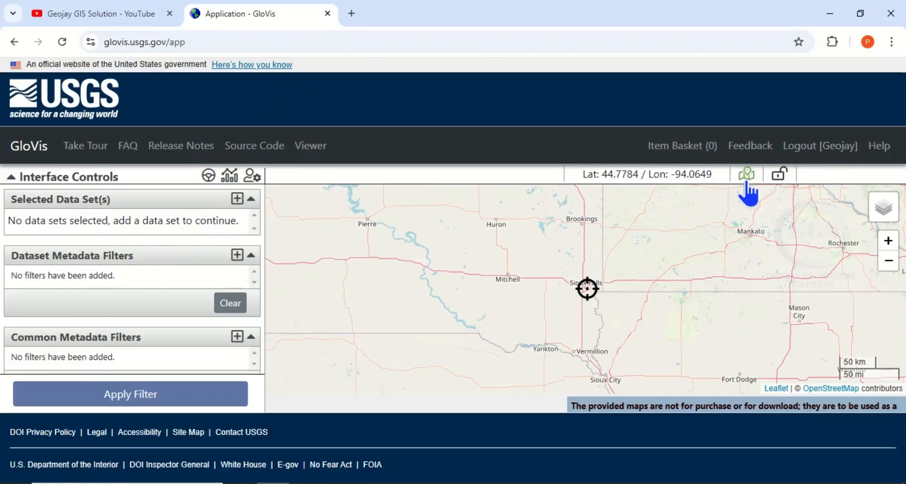
click(747, 176)
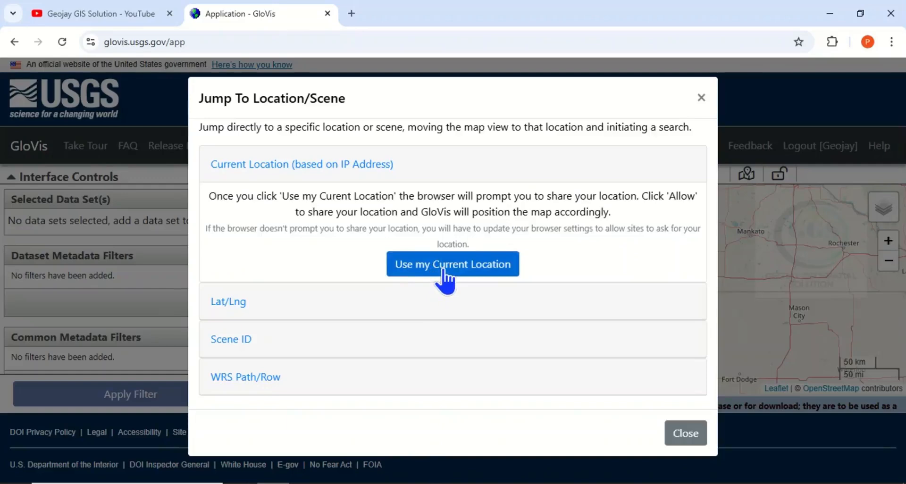
click(243, 304)
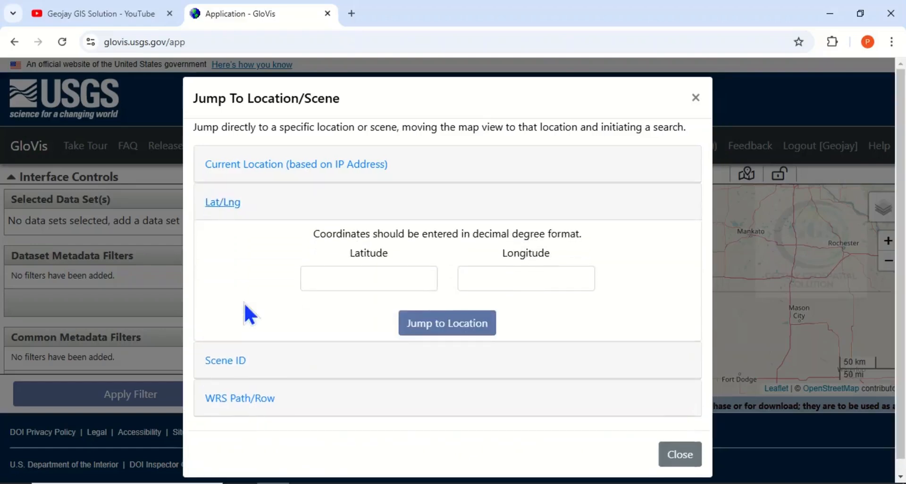
click(361, 276)
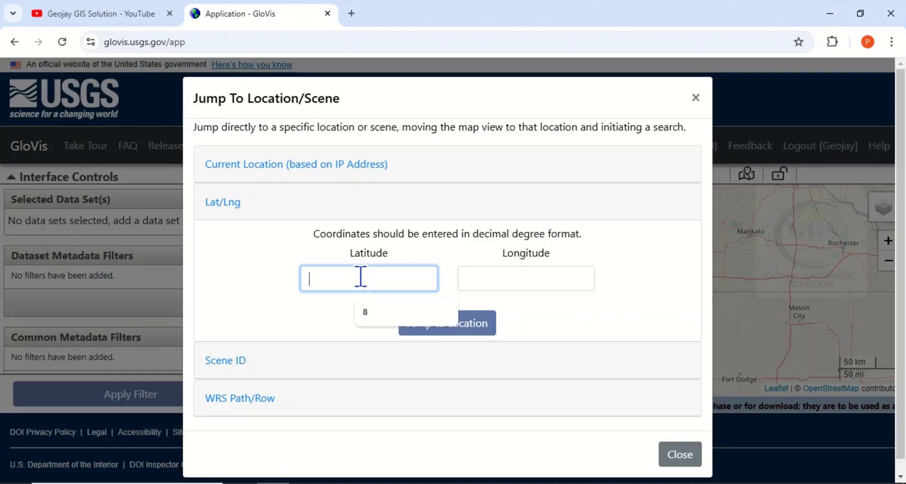
text(7)
click(498, 275)
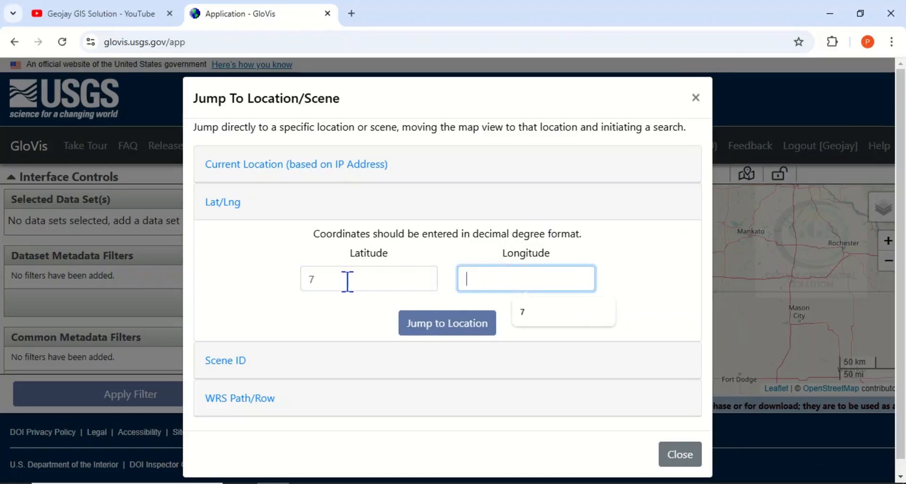
text(8)
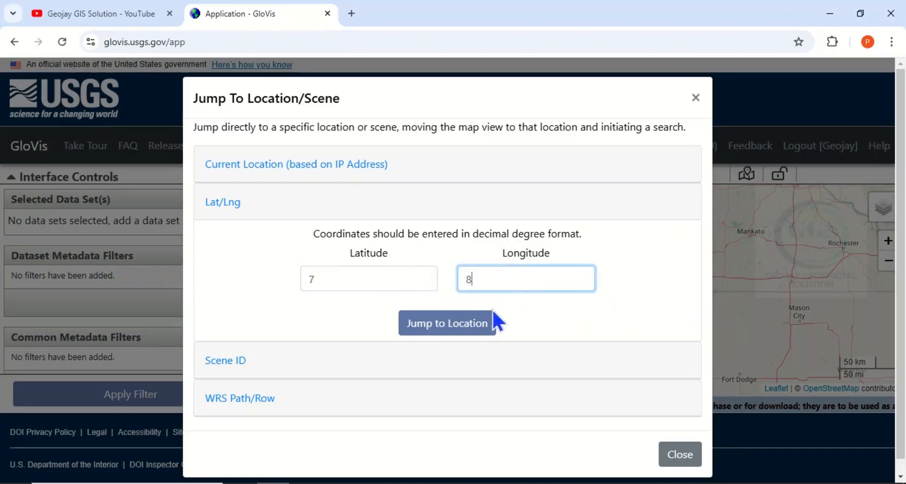
click(437, 333)
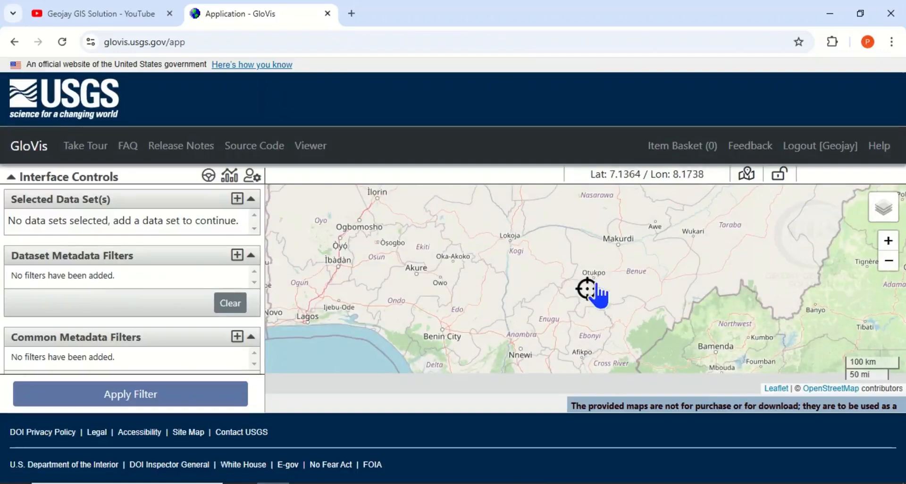
scroll(599, 302, up, 2)
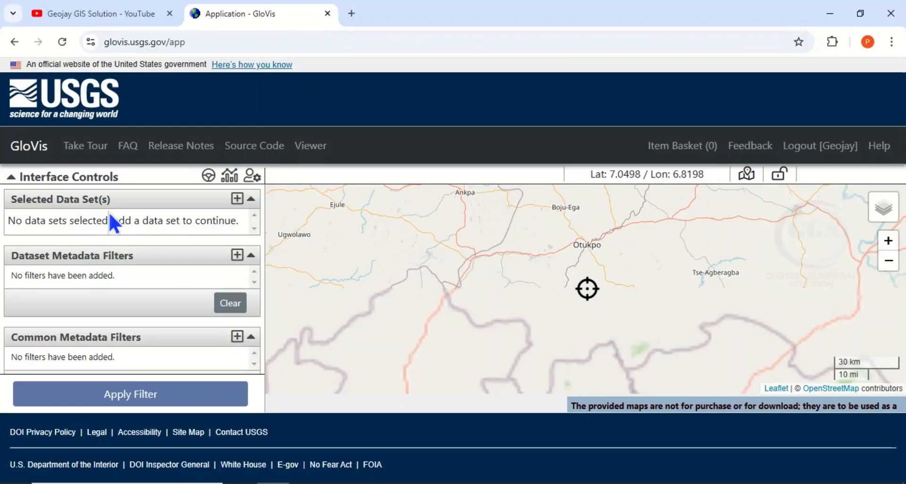
- Add all data sets from the GloVis catalog and enable the Landsat 8-9 OLI/TIRS C2 L1 data set
click(237, 198)
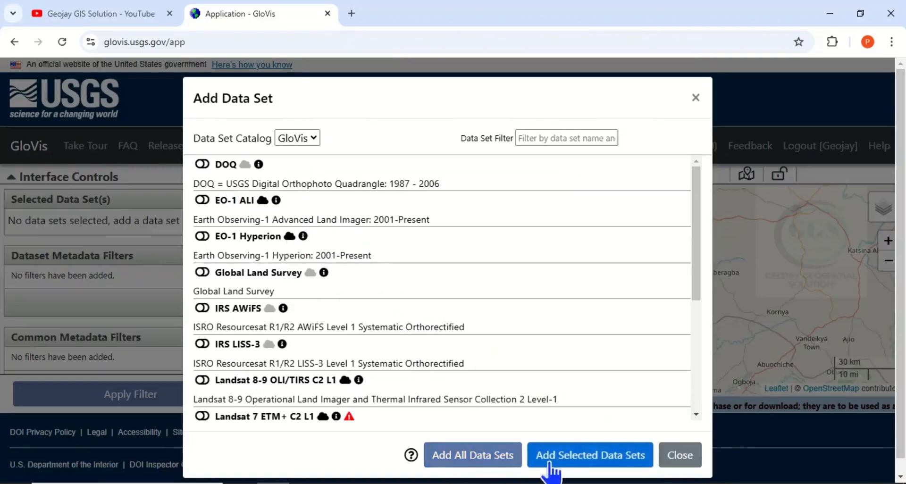
click(487, 457)
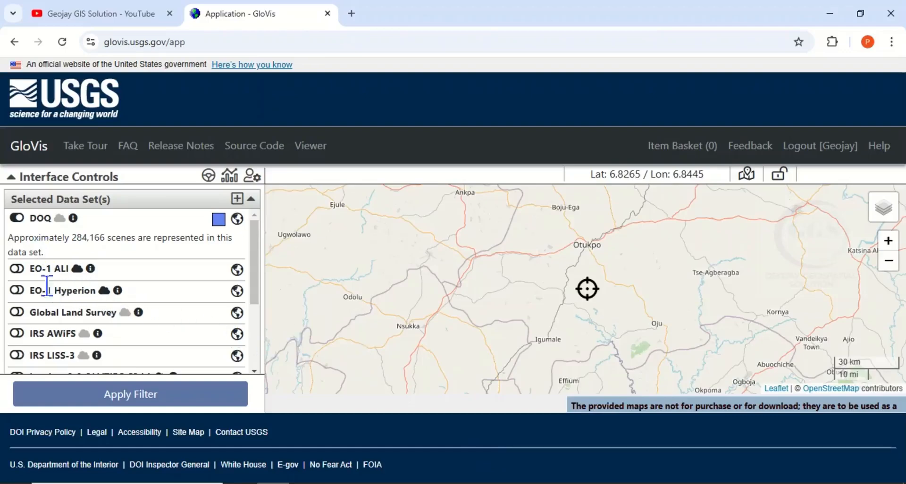
scroll(51, 307, down, 2)
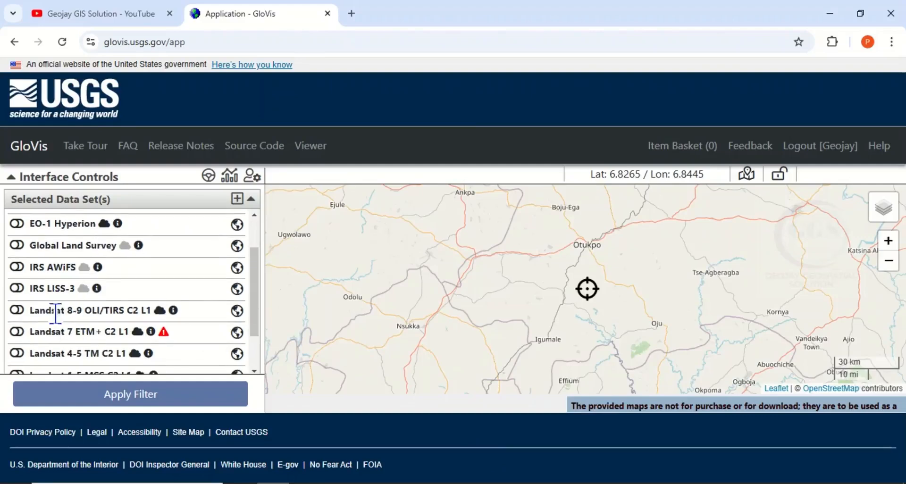
click(20, 313)
click(17, 311)
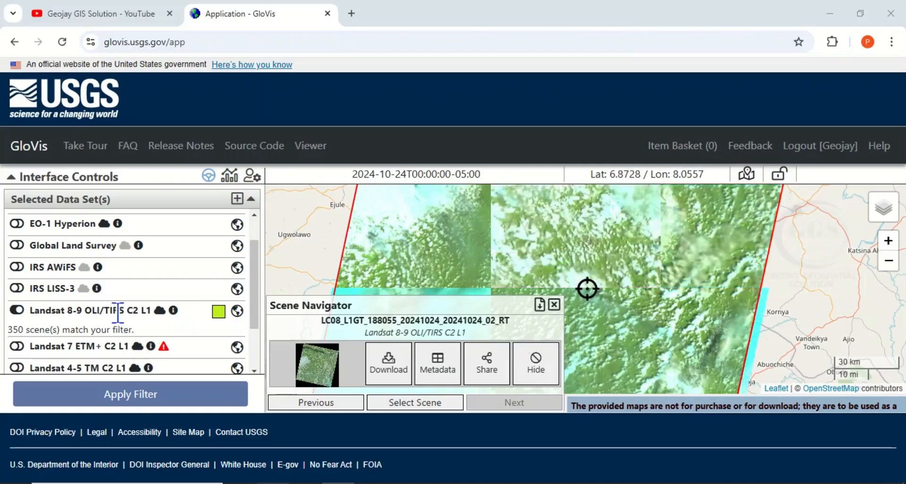
- Add an Acquisition Date common metadata filter ranging from 01/01/2023 to 12/31/2023
scroll(118, 316, down, 2)
scroll(120, 318, down, 5)
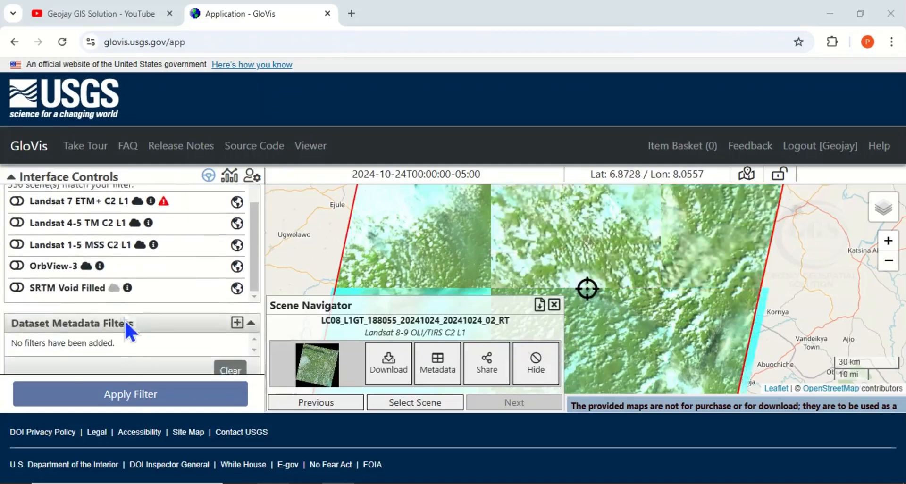
scroll(125, 319, down, 1)
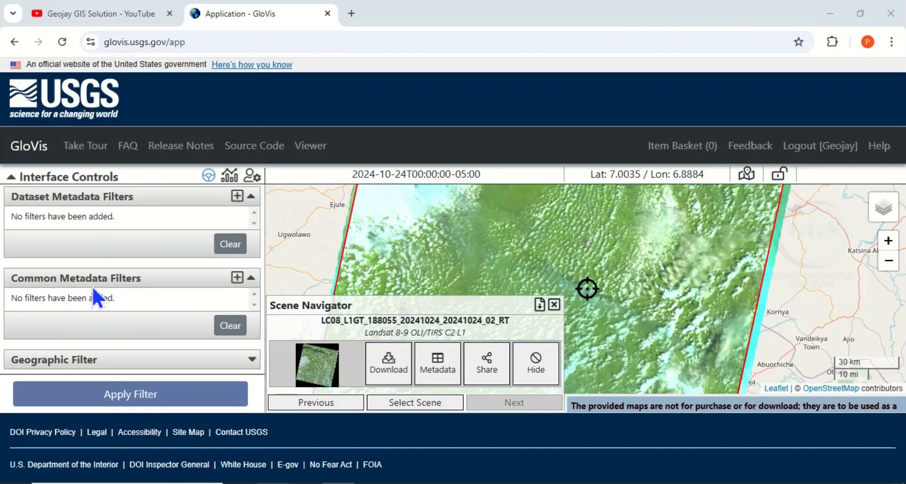
click(237, 278)
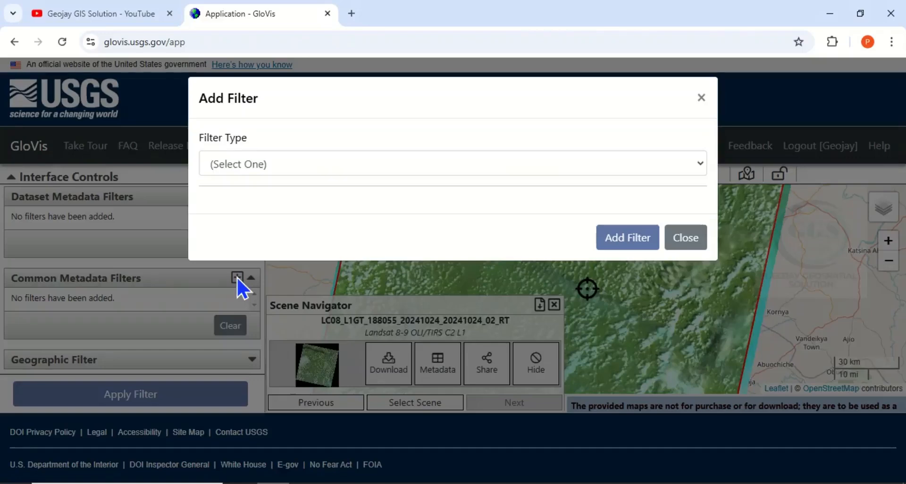
click(702, 163)
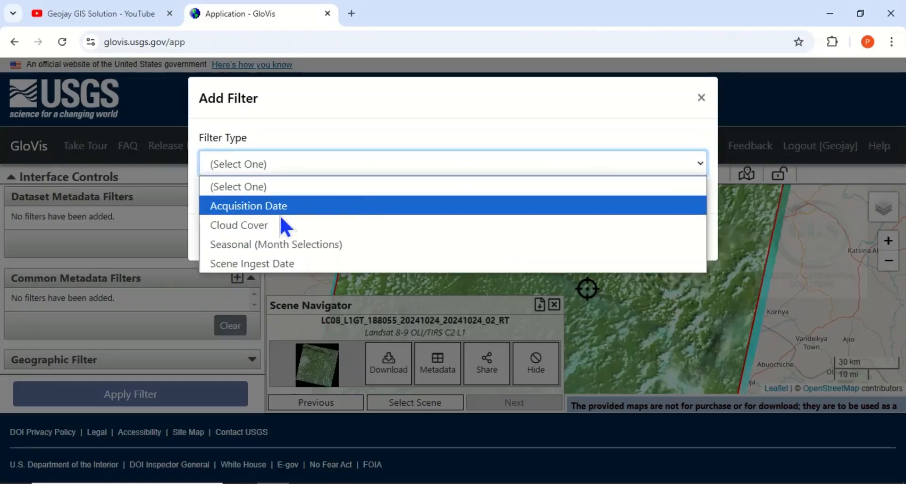
click(254, 211)
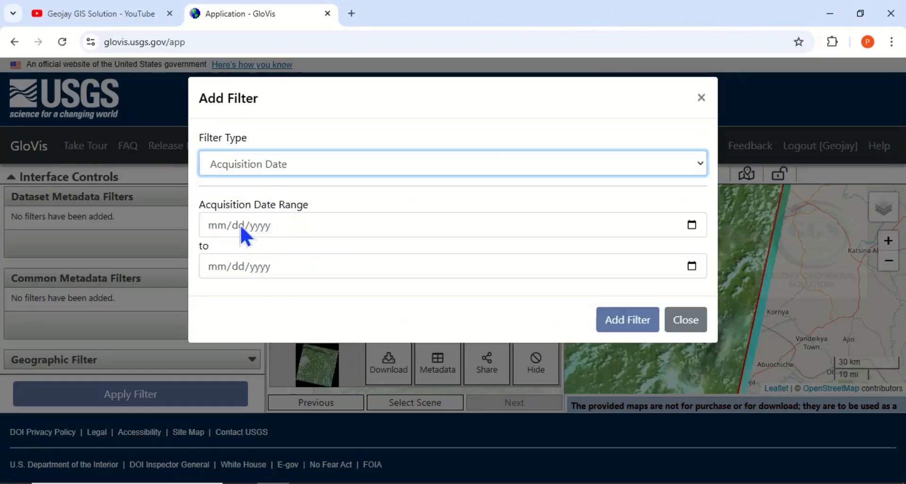
click(221, 226)
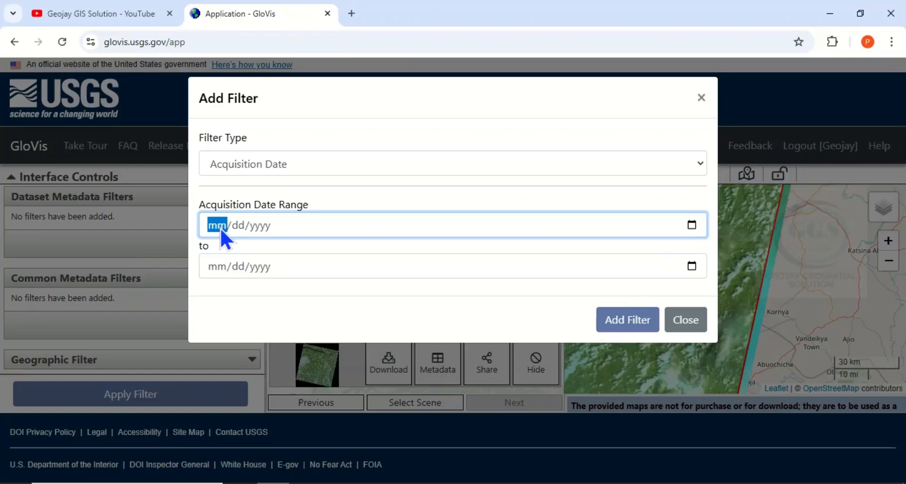
text(01/)
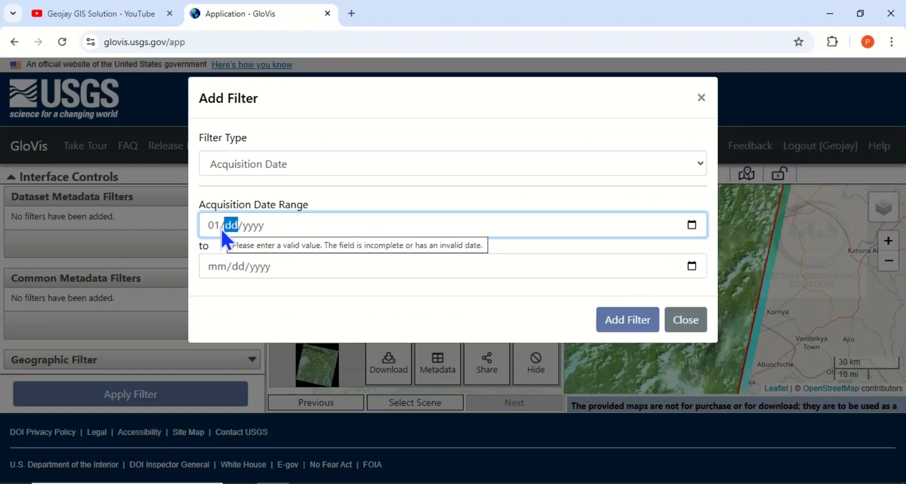
text(01/)
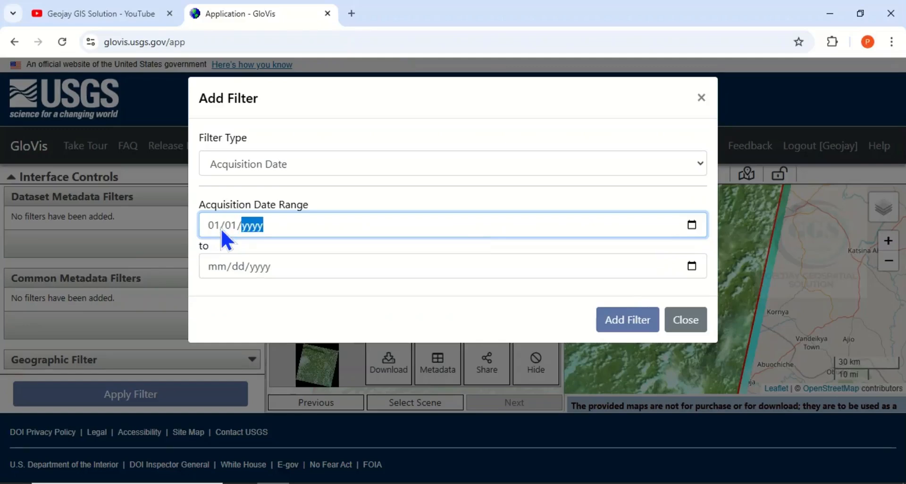
text(2023)
click(267, 266)
text(12312023)
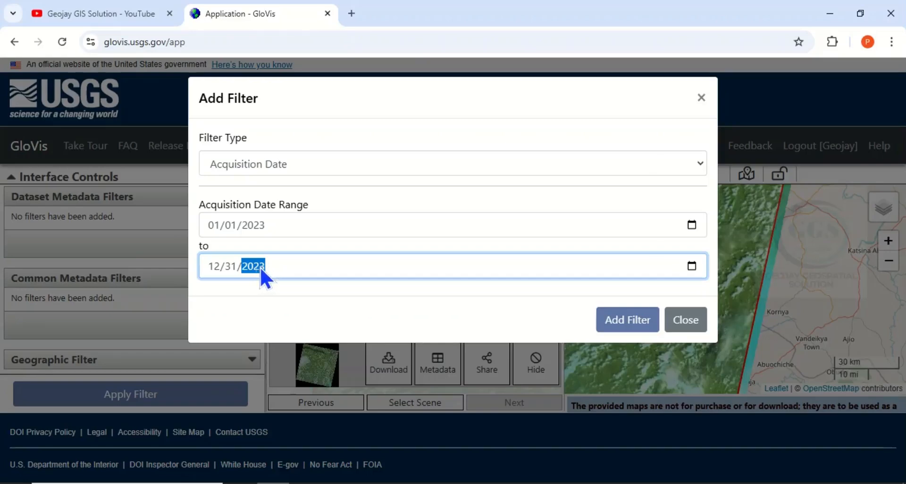
click(633, 325)
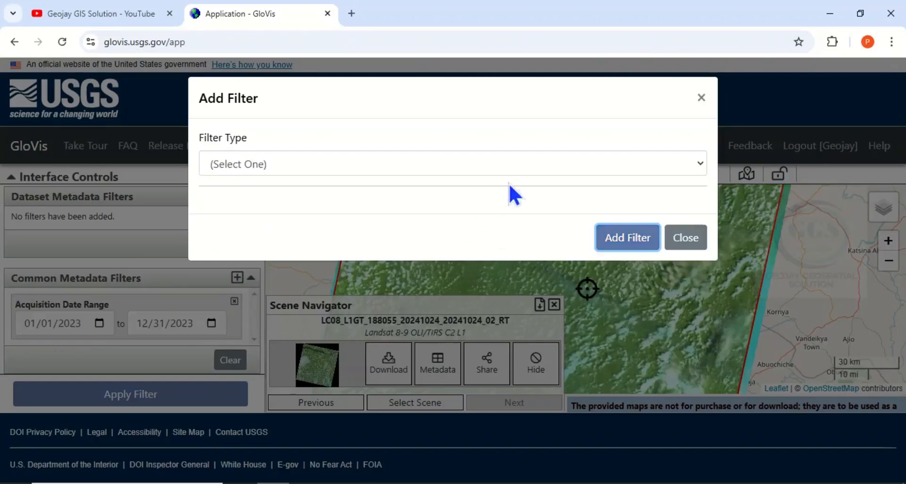
- Add a Cloud Cover common metadata filter from 0 to 10 and finish adding filters
click(701, 164)
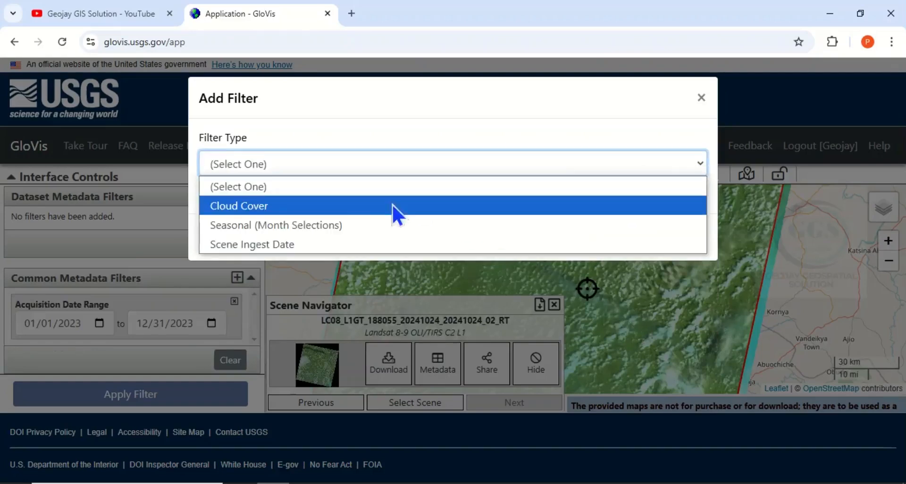
click(255, 207)
click(231, 226)
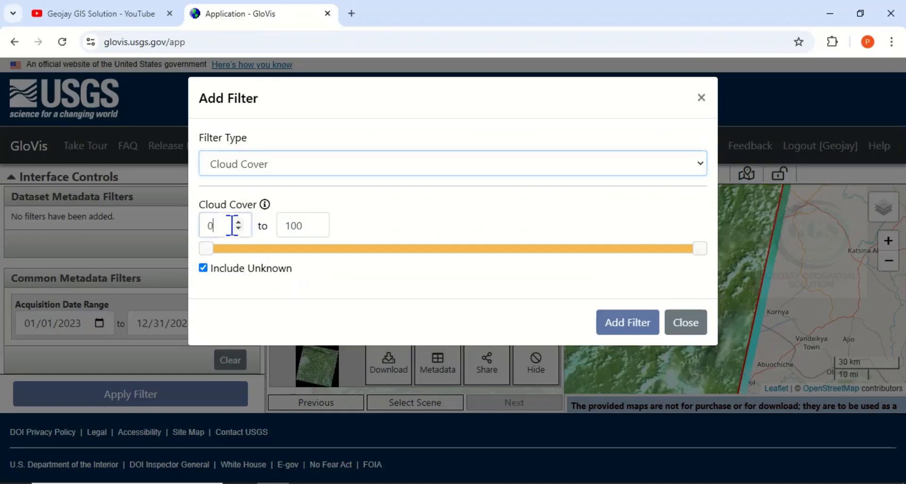
drag(302, 225, 285, 225)
text(1)
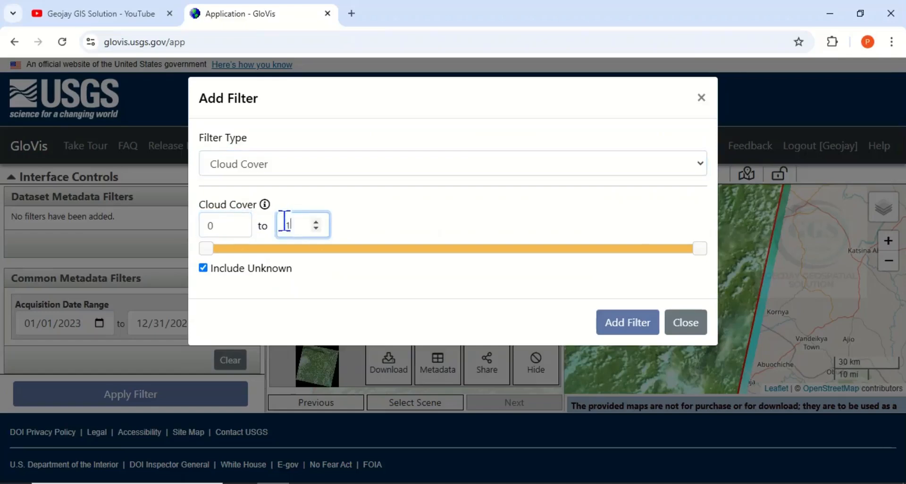
text(0)
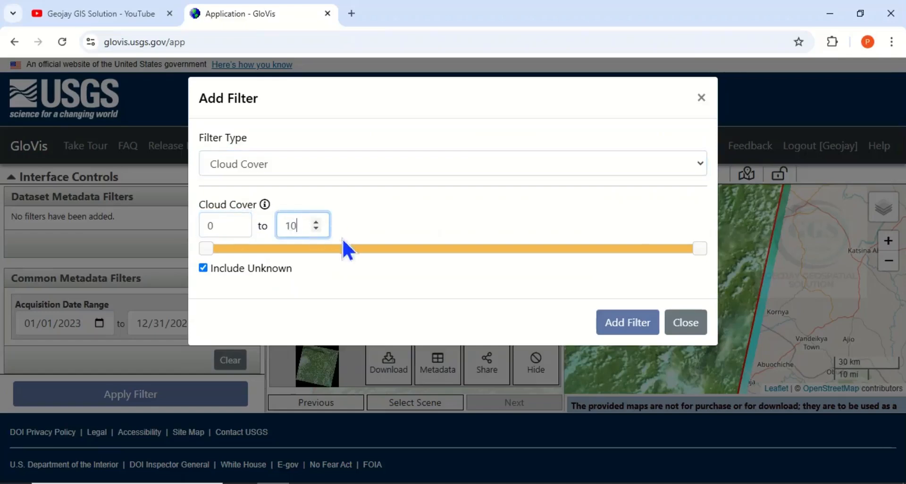
click(615, 326)
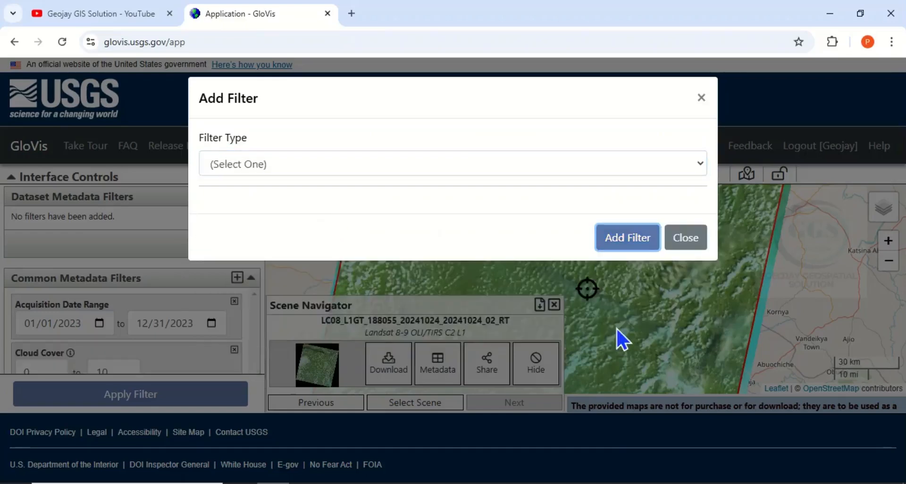
click(678, 239)
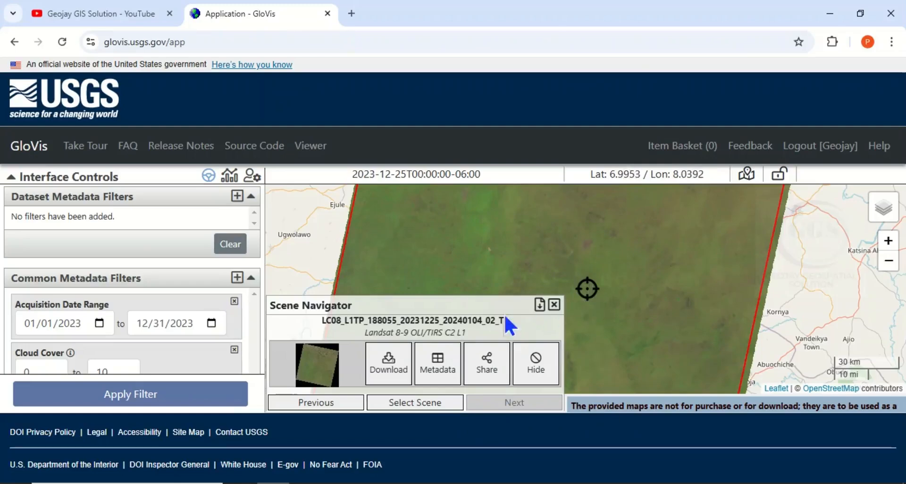
- Download only the B2.TIF, B3.TIF and B4.TIF Level-1 files of the displayed Landsat 8-9 scene
click(390, 369)
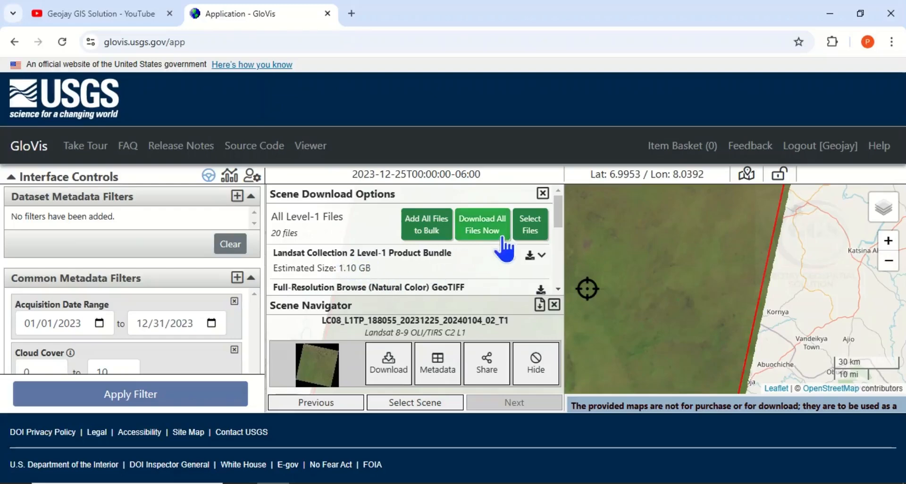
click(526, 229)
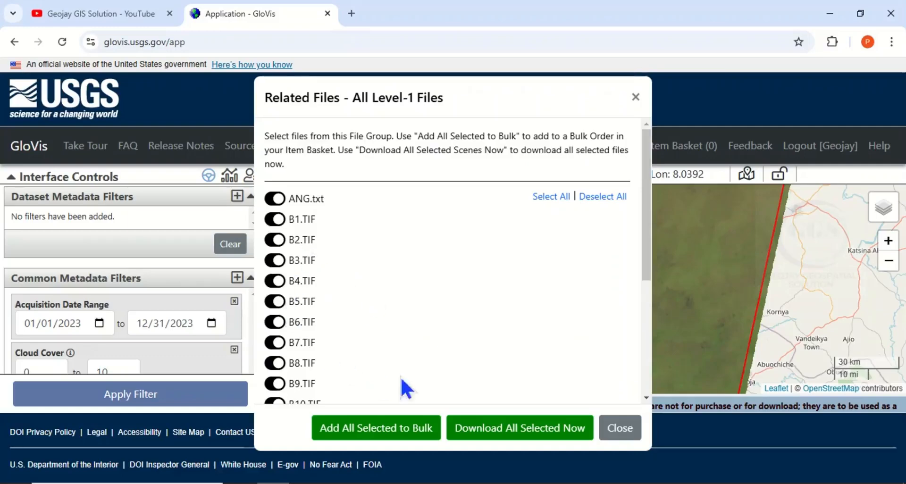
click(603, 197)
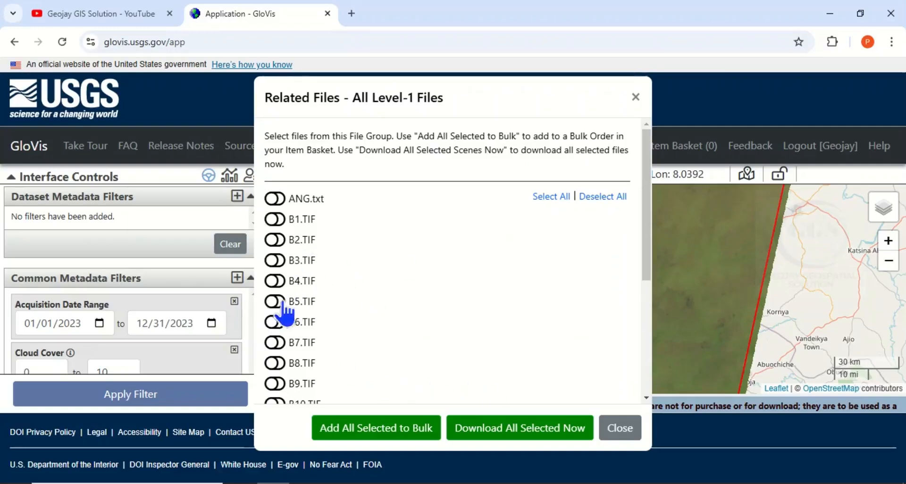
click(274, 241)
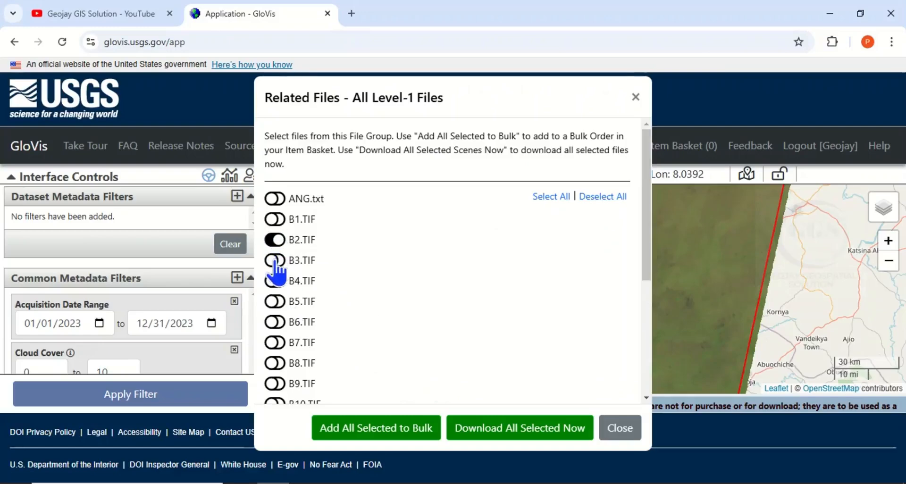
click(274, 260)
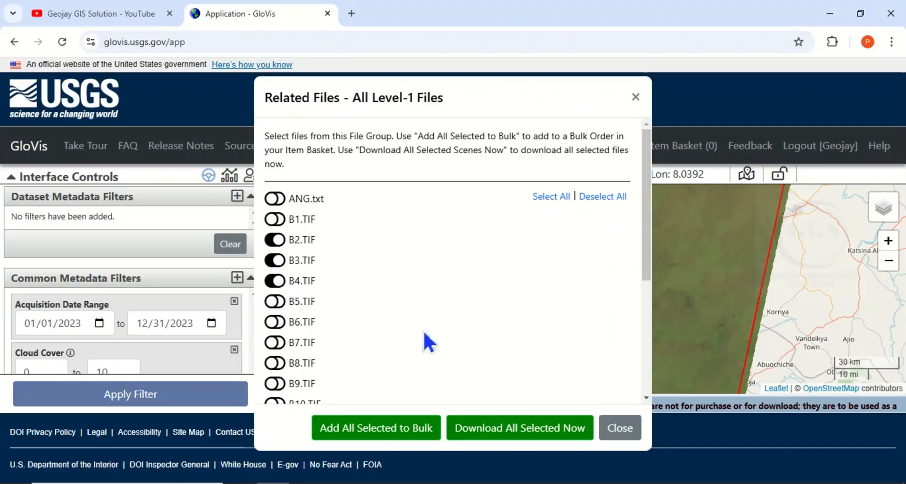
click(522, 432)
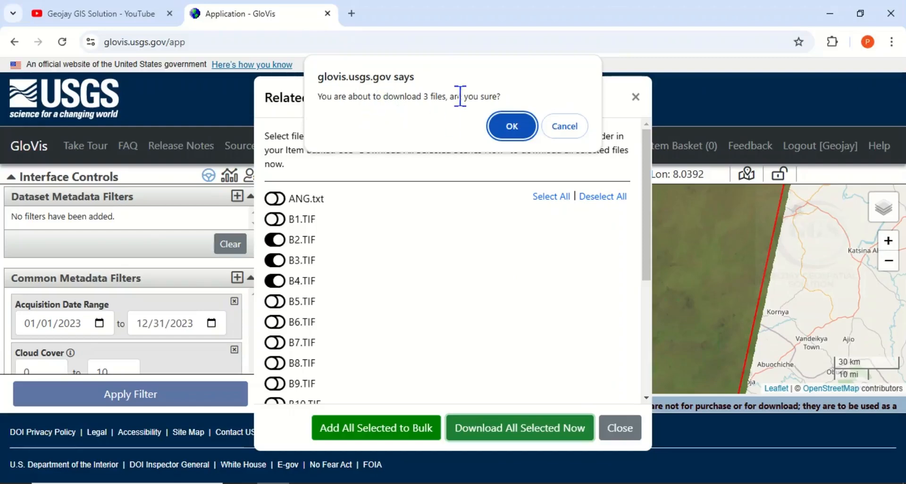
click(508, 127)
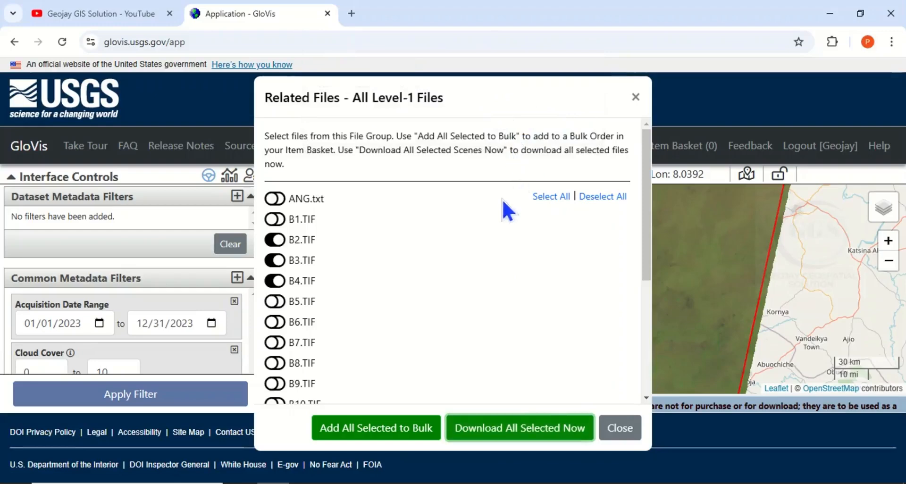